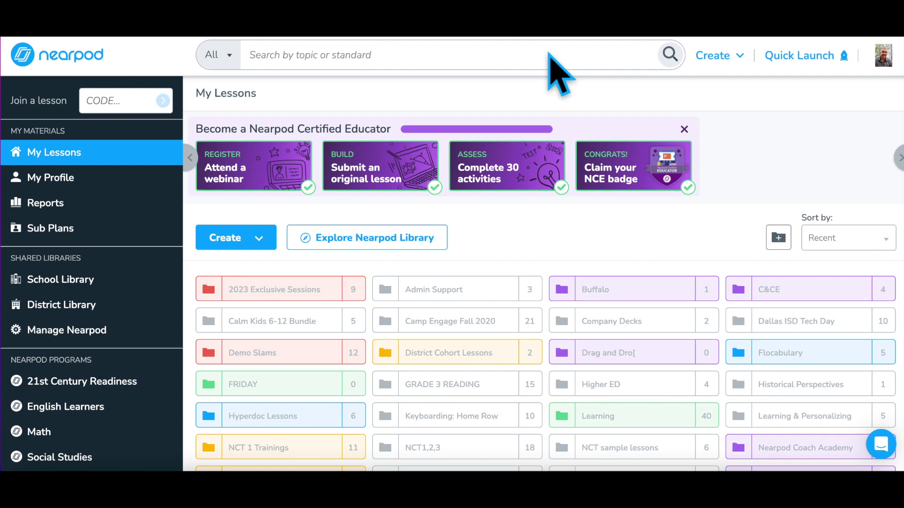
Show the Create menu's Lesson, Video, Activity and Google Slides choices on My Lessons.
left_click(759, 72)
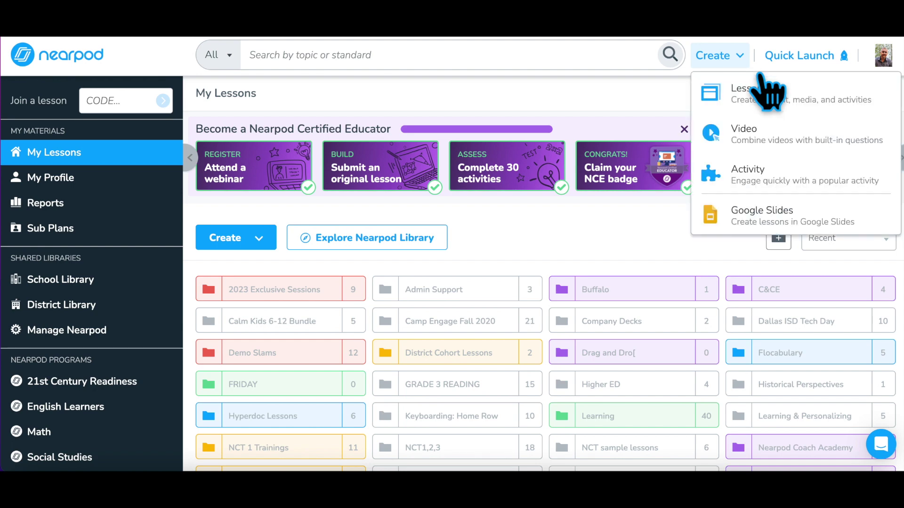
Start a new lesson and upload the Frog Life Cycle slides into it.
left_click(744, 108)
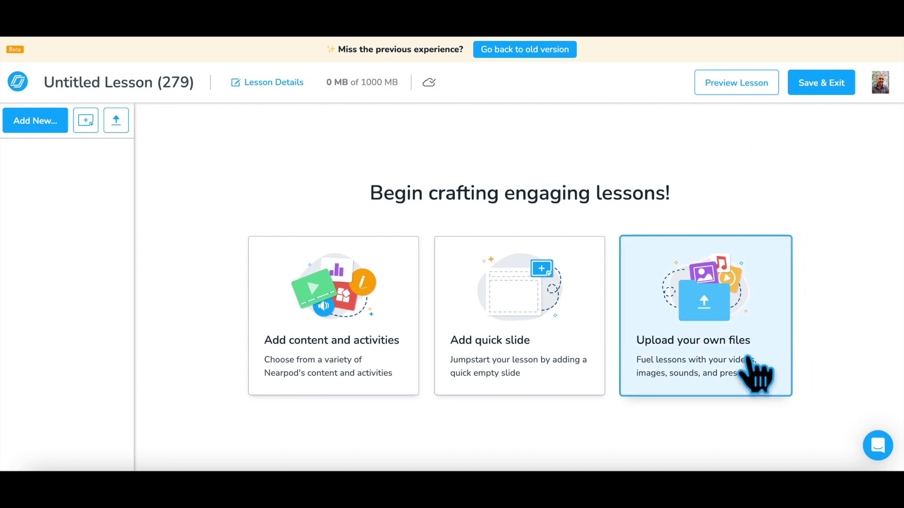
left_click(756, 375)
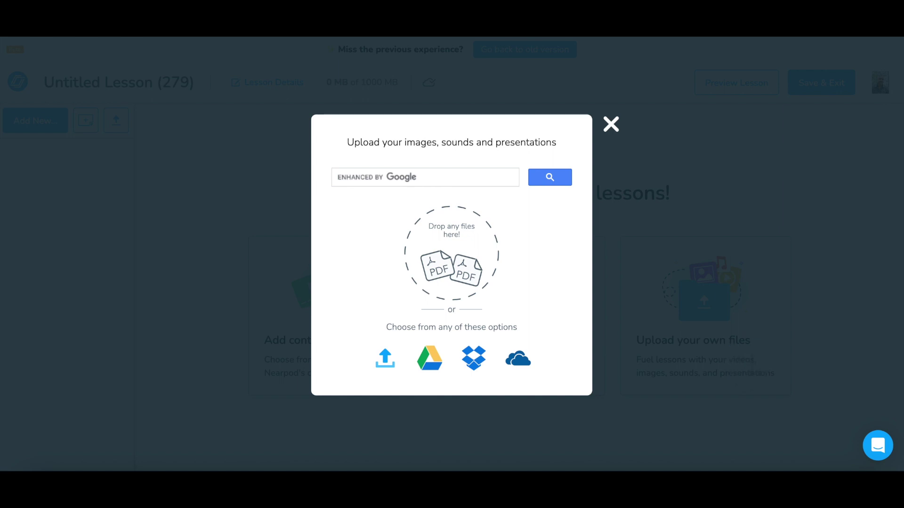
left_click_drag(903, 266, 476, 262)
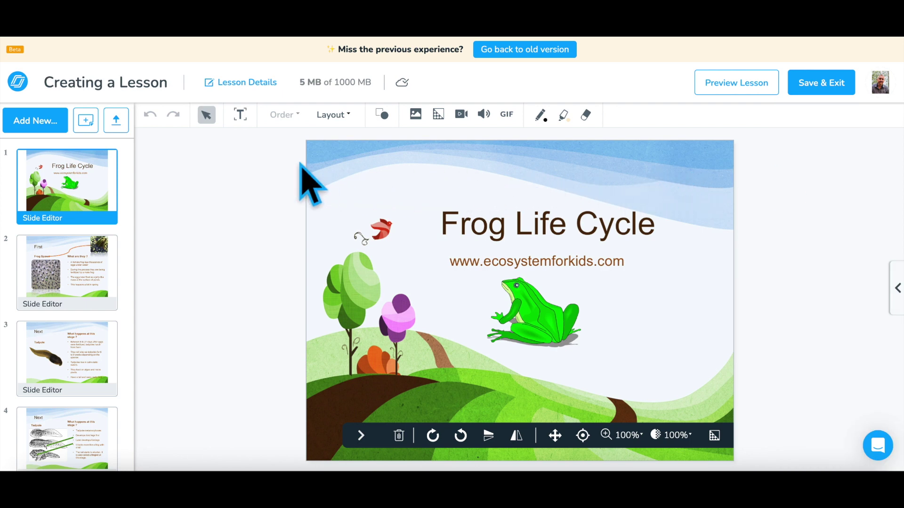
Browse the Interactive and Quizzes & Games activity types in the Add New window.
left_click(40, 126)
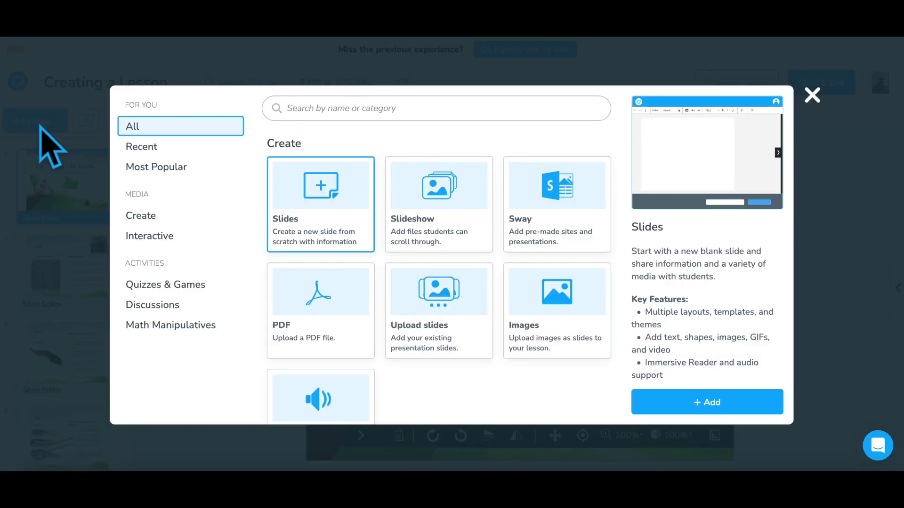
left_click(180, 239)
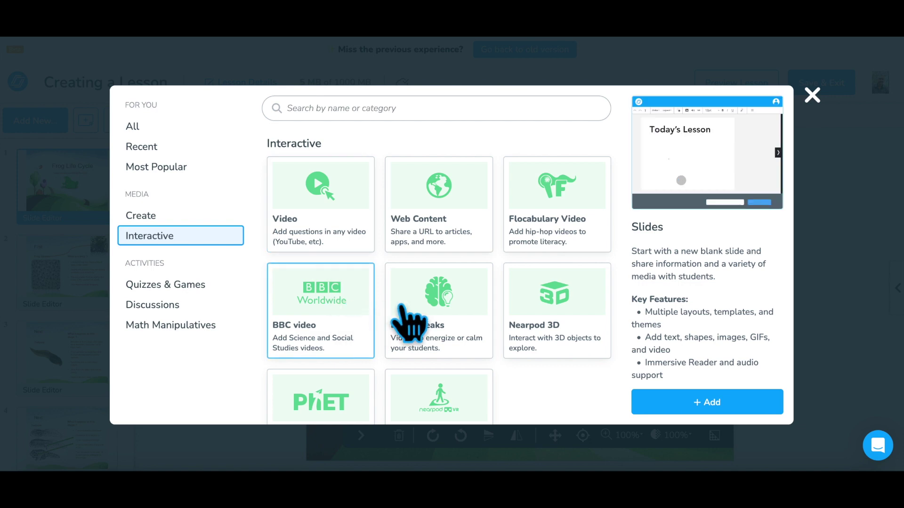
scroll(429, 309, "down", 1)
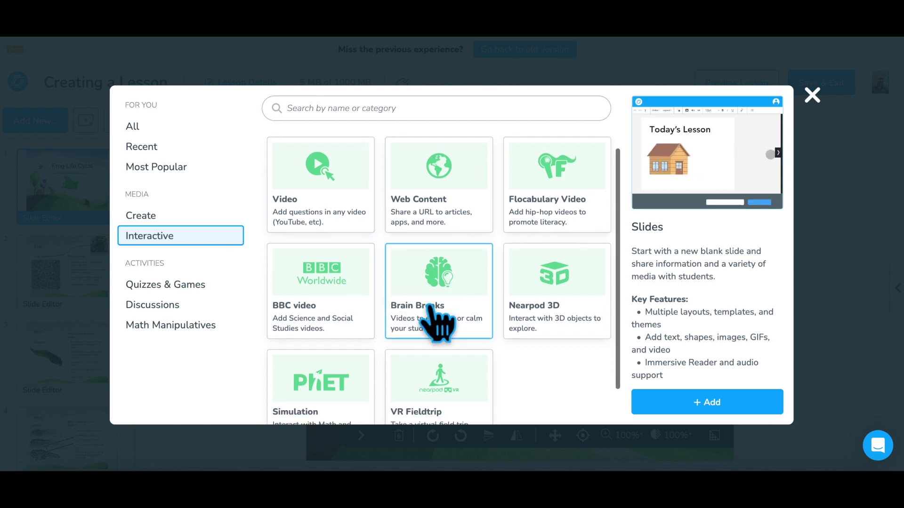
left_click(188, 288)
scroll(329, 287, "up", 1)
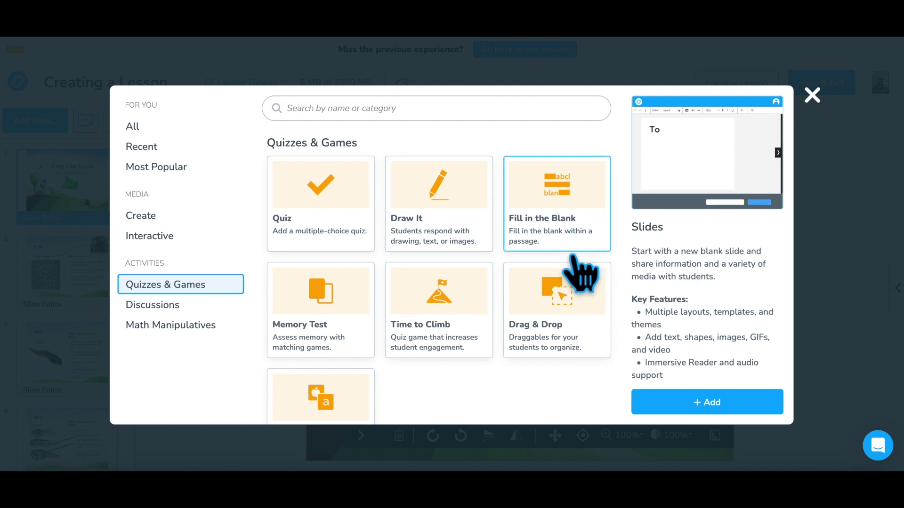
scroll(581, 316, "down", 1)
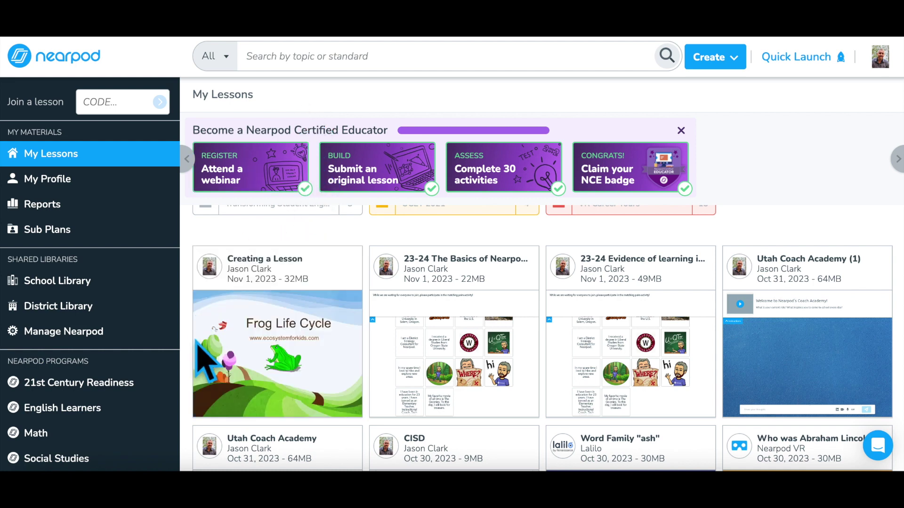
Run the frog lesson live, jump to the slide 7 drag-and-drop diagram, and show Teacher view.
scroll(197, 353, "down", 2)
scroll(196, 353, "up", 1)
mouse_move(245, 313)
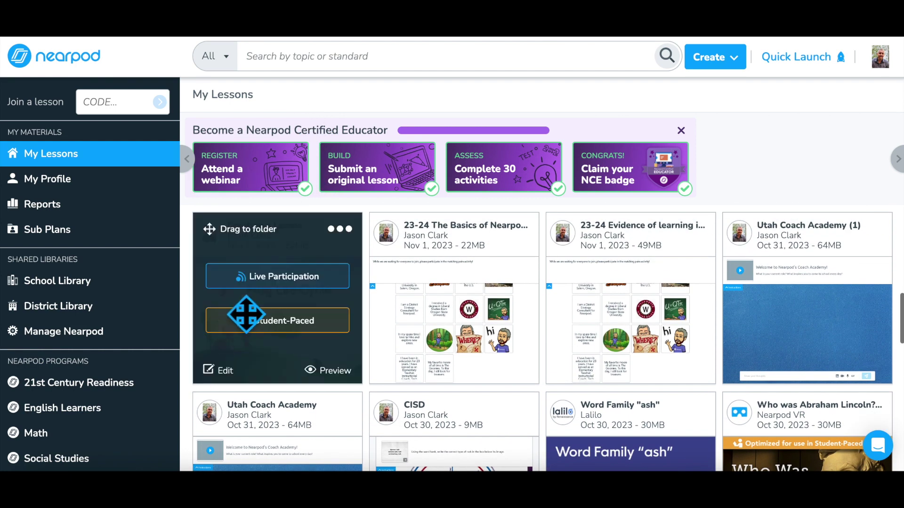
left_click(283, 281)
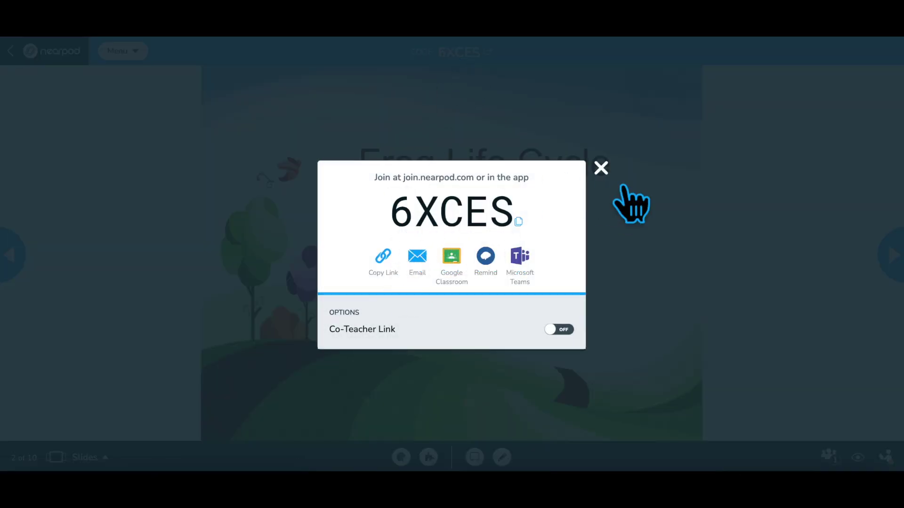
left_click(608, 179)
left_click(85, 458)
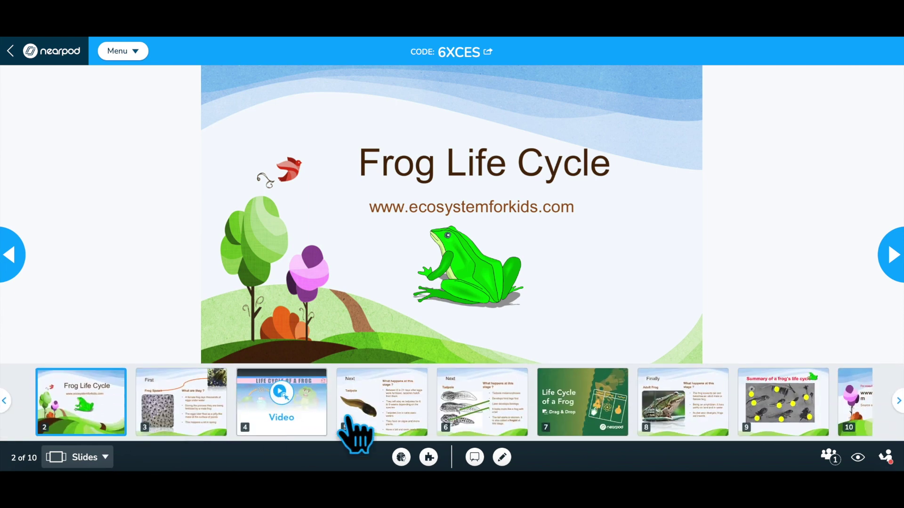
left_click(604, 431)
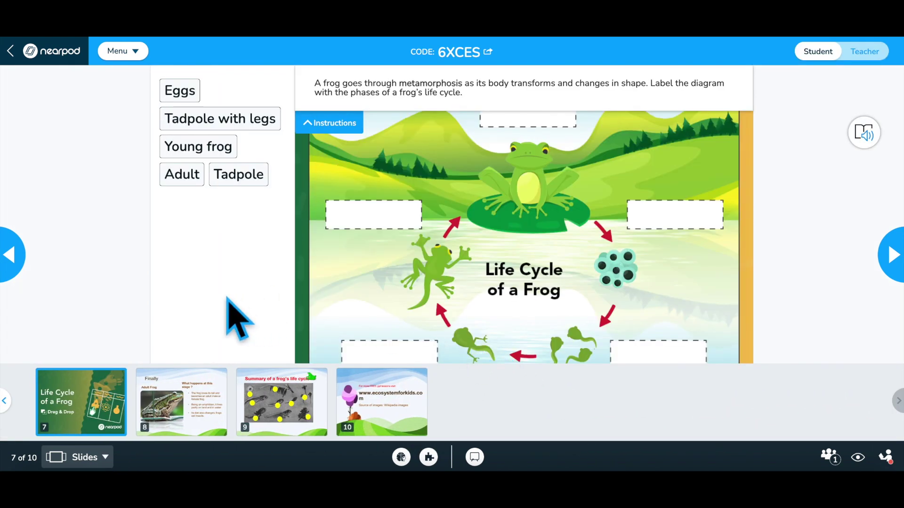
left_click(864, 52)
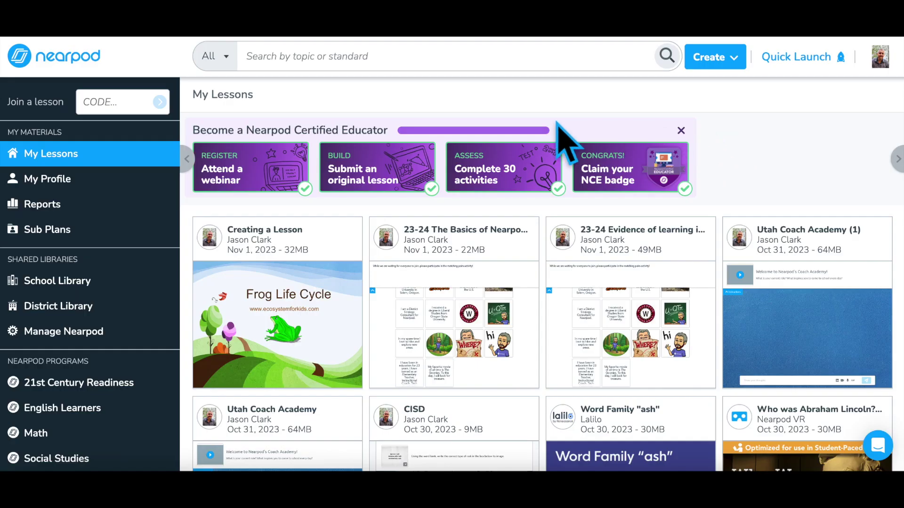
Launch the lesson student-paced, open the student progress view, and jump to slide 7.
mouse_move(302, 246)
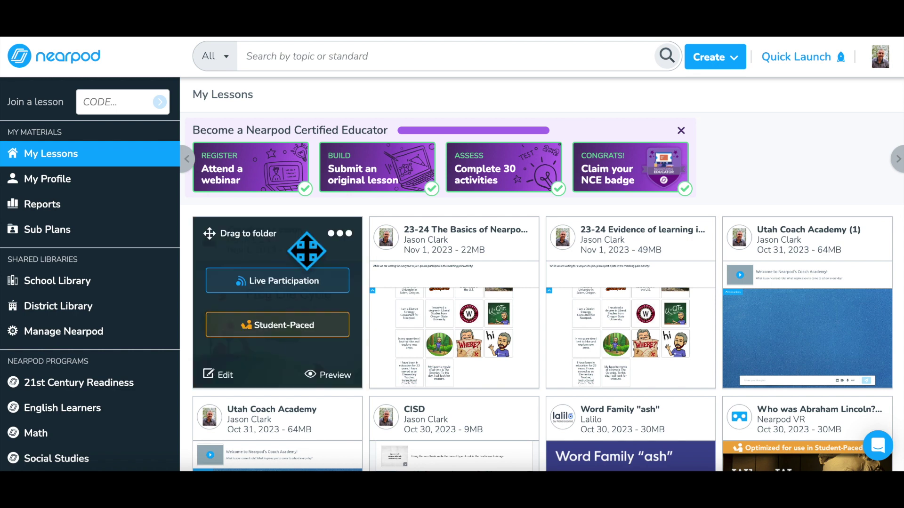
left_click(296, 336)
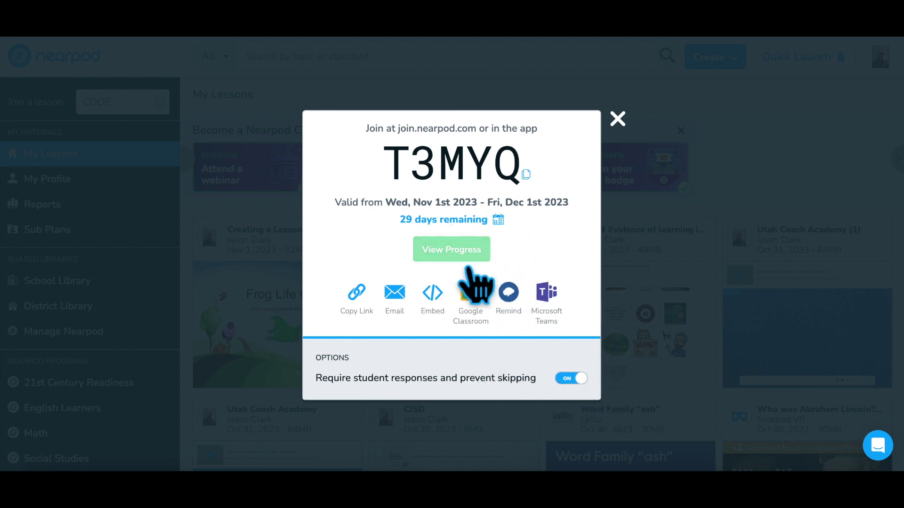
left_click(467, 267)
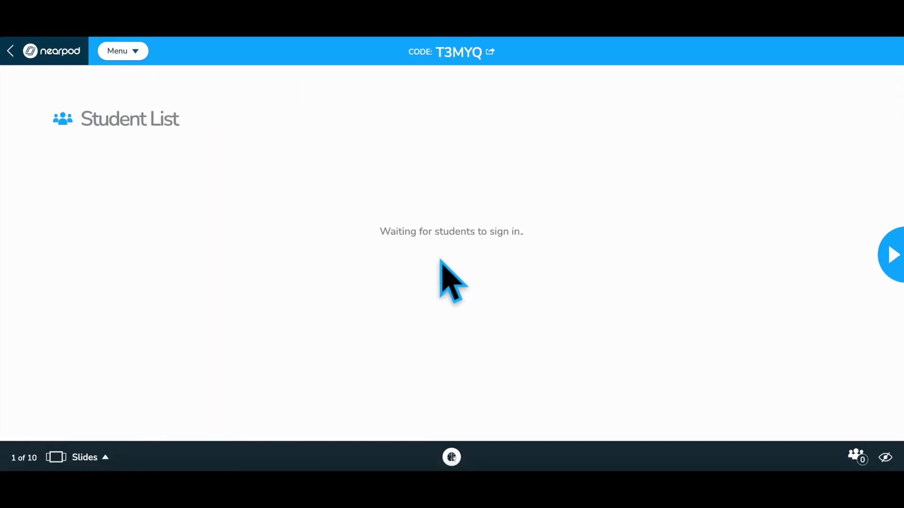
left_click(104, 459)
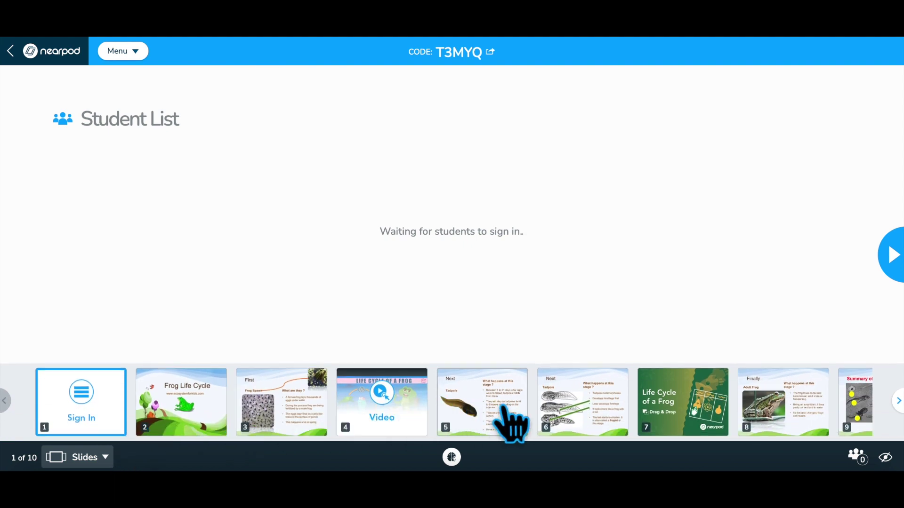
left_click(699, 413)
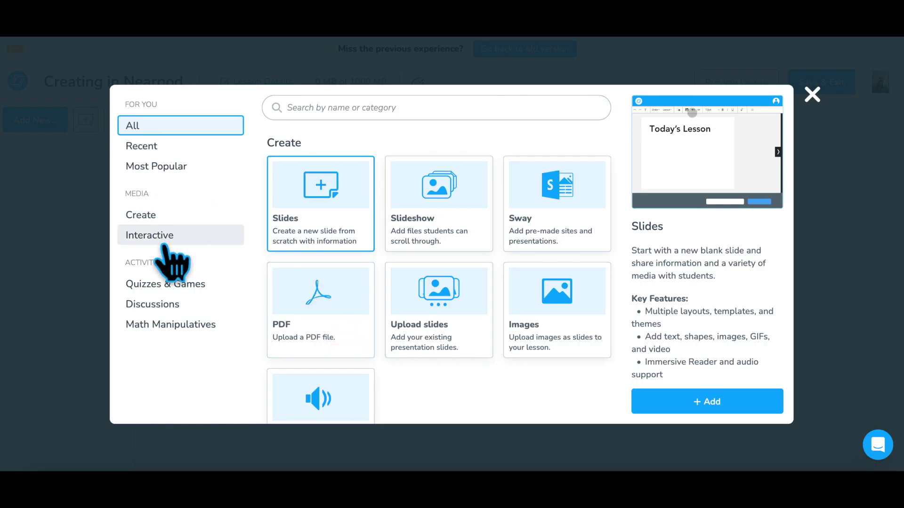
Add a Simulation slide from the Interactive activity types.
left_click(164, 234)
scroll(341, 260, "down", 2)
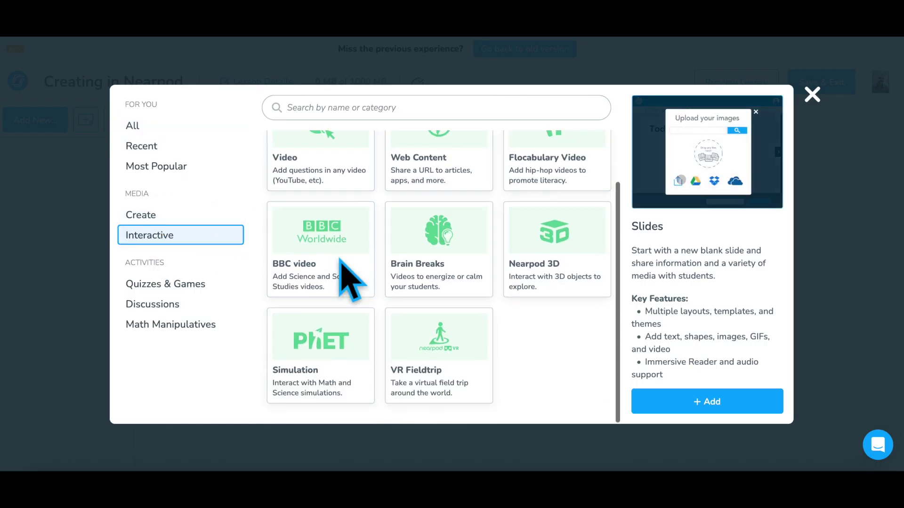
left_click(337, 360)
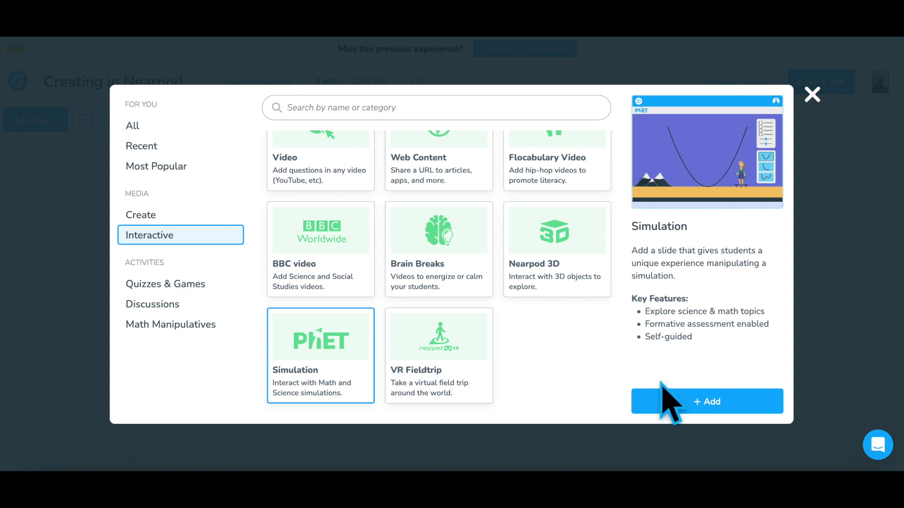
left_click(697, 403)
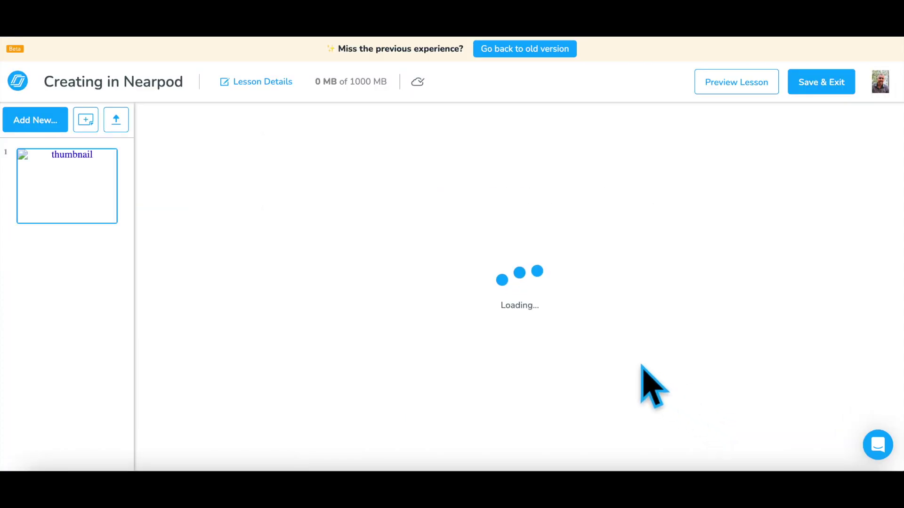
scroll(537, 348, "down", 2)
scroll(532, 343, "down", 3)
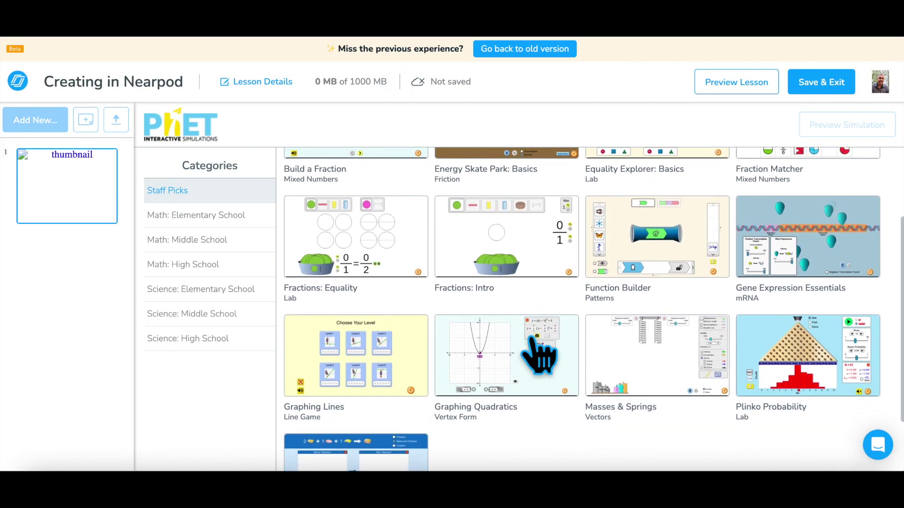
scroll(521, 329, "up", 4)
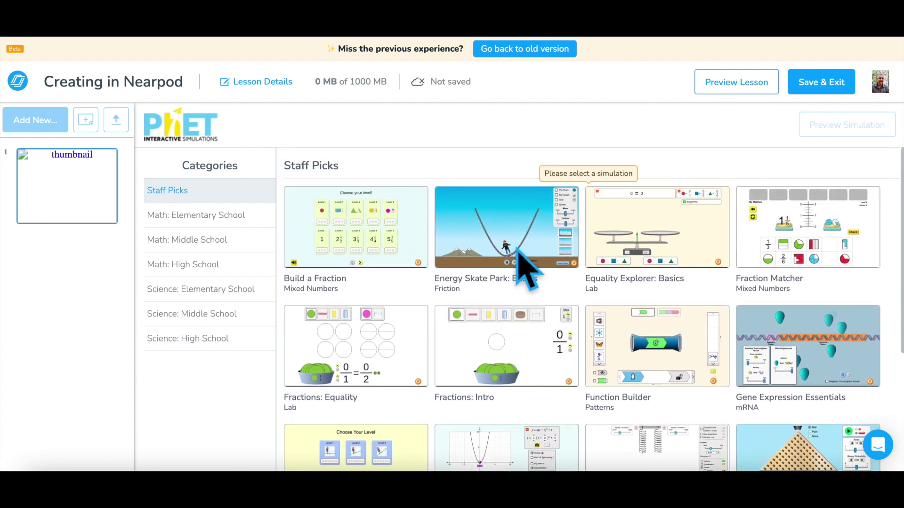
Preview Energy Skate Park: Basics, placing the skater on the track and raising friction toward Lots.
left_click(520, 261)
left_click(847, 128)
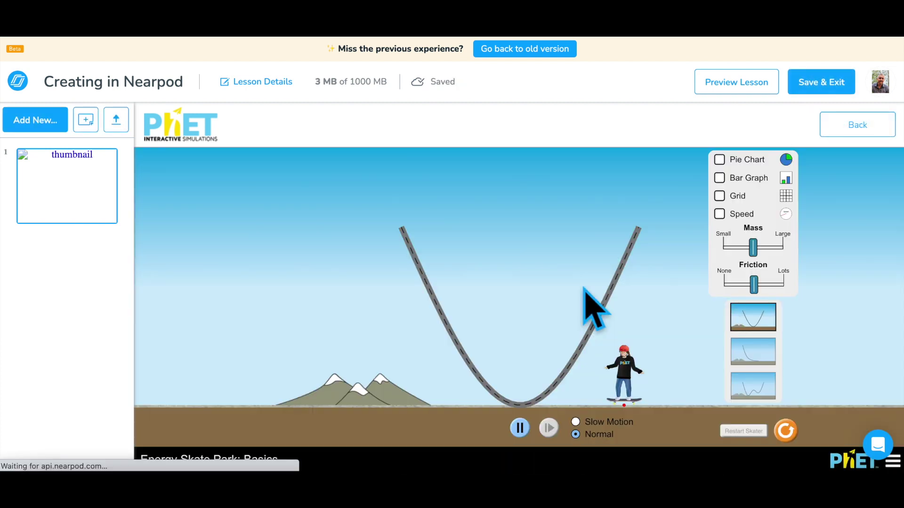
left_click_drag(657, 390, 647, 278)
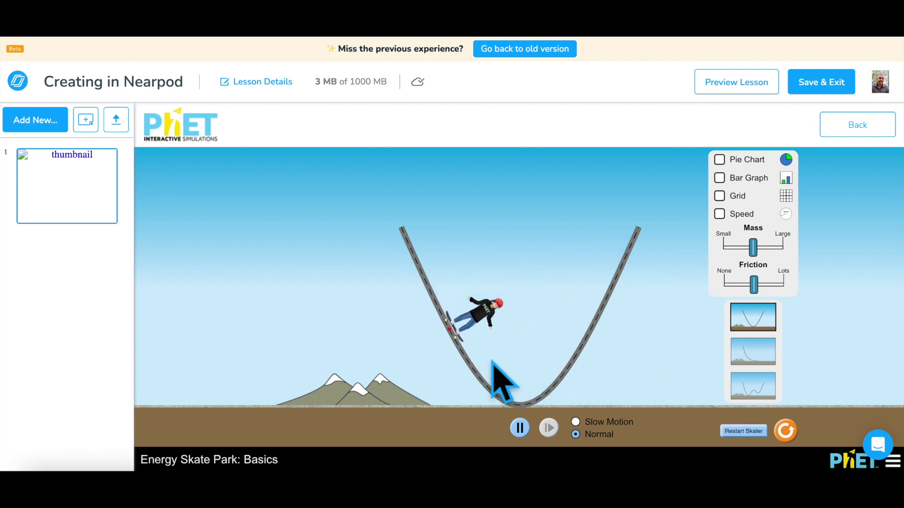
left_click_drag(767, 303, 790, 298)
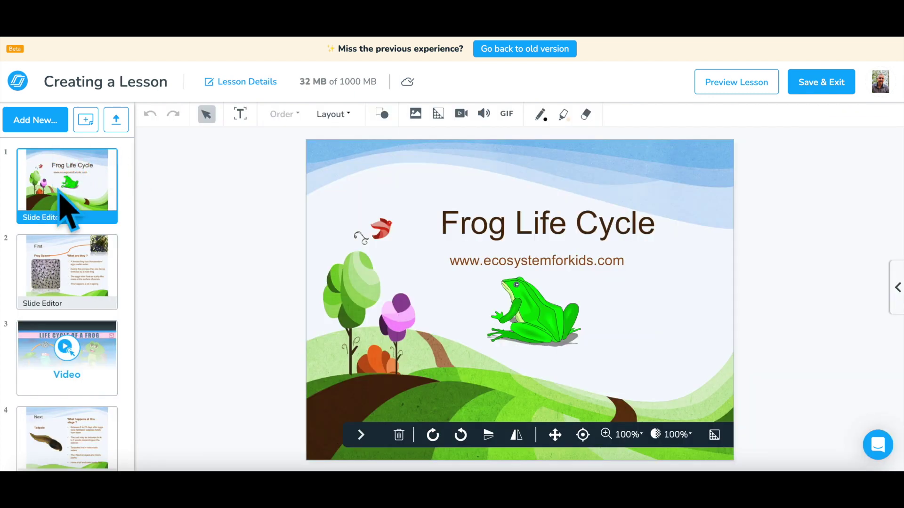
scroll(83, 313, "down", 3)
Record a 5-second voice narration on the Tadpole slide, save it, and play it back.
scroll(84, 313, "down", 2)
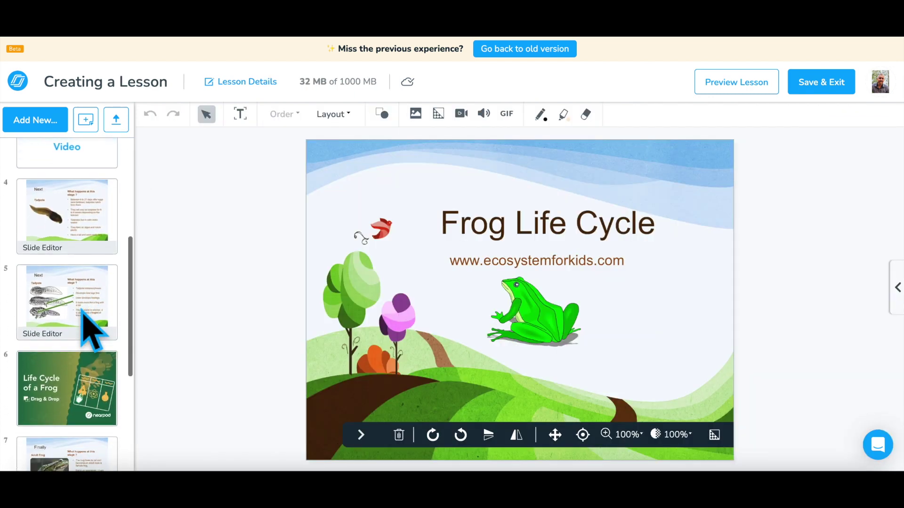
left_click(89, 249)
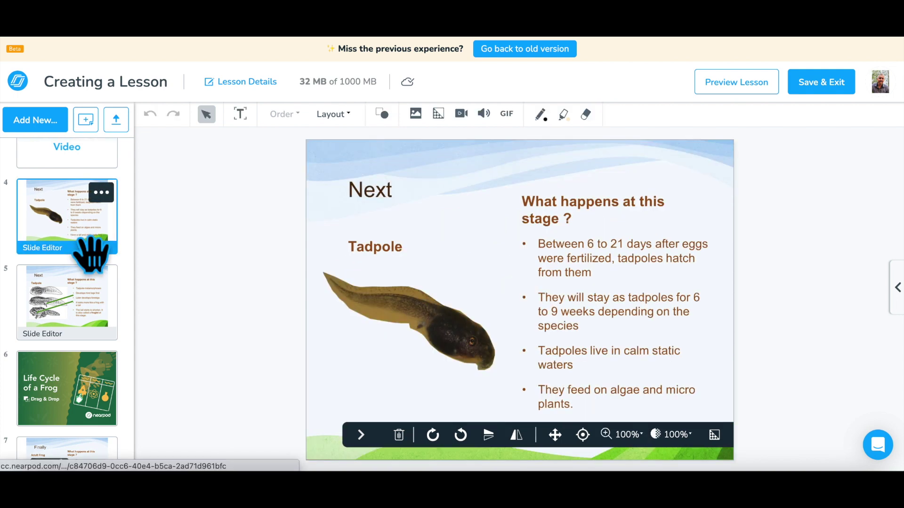
left_click(506, 136)
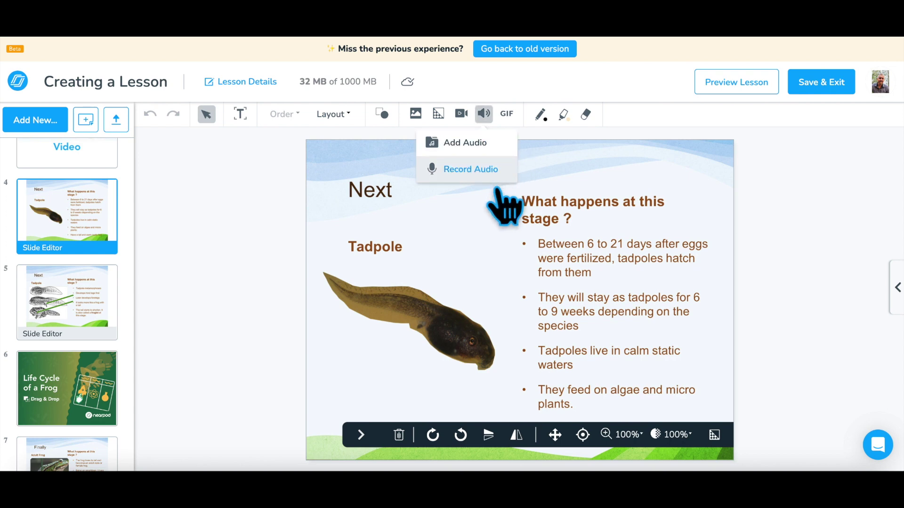
left_click(482, 177)
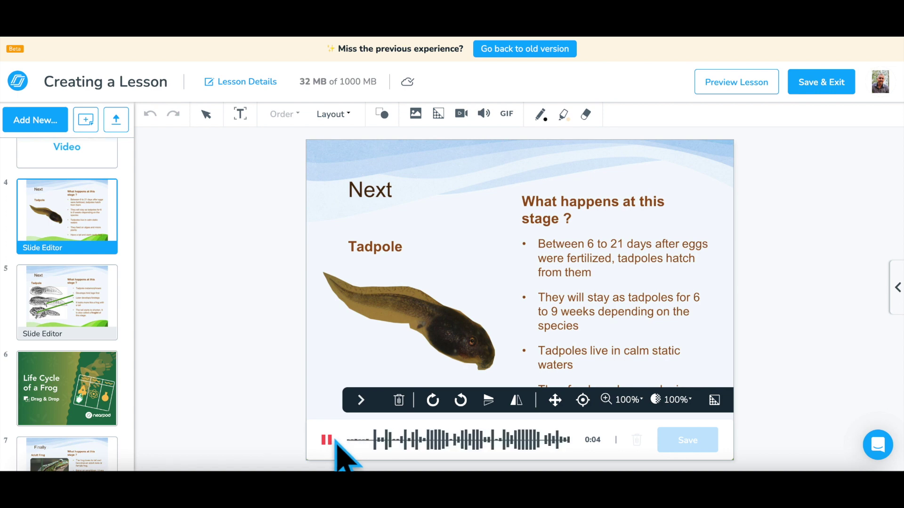
left_click(334, 443)
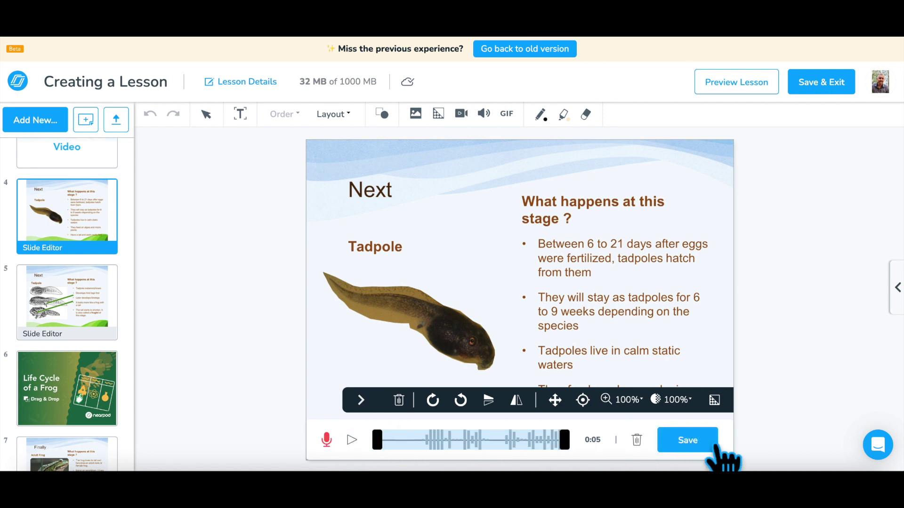
left_click(711, 451)
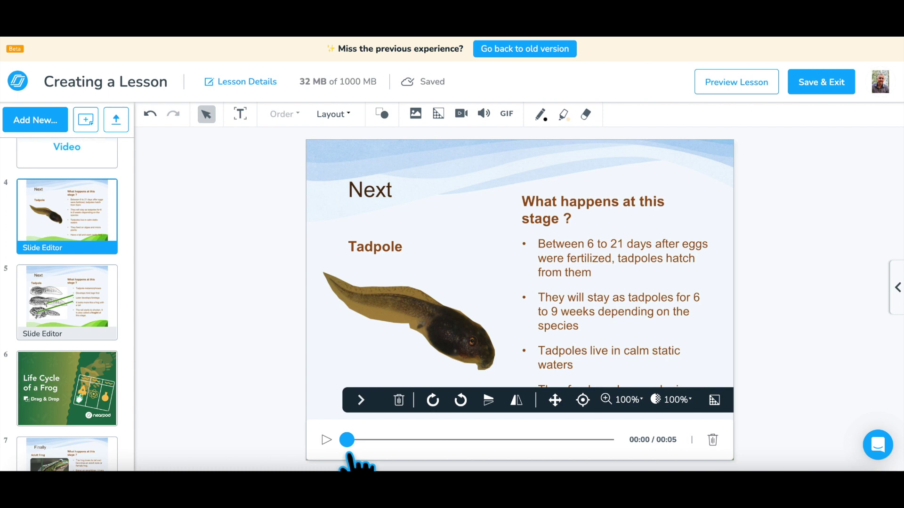
left_click(326, 440)
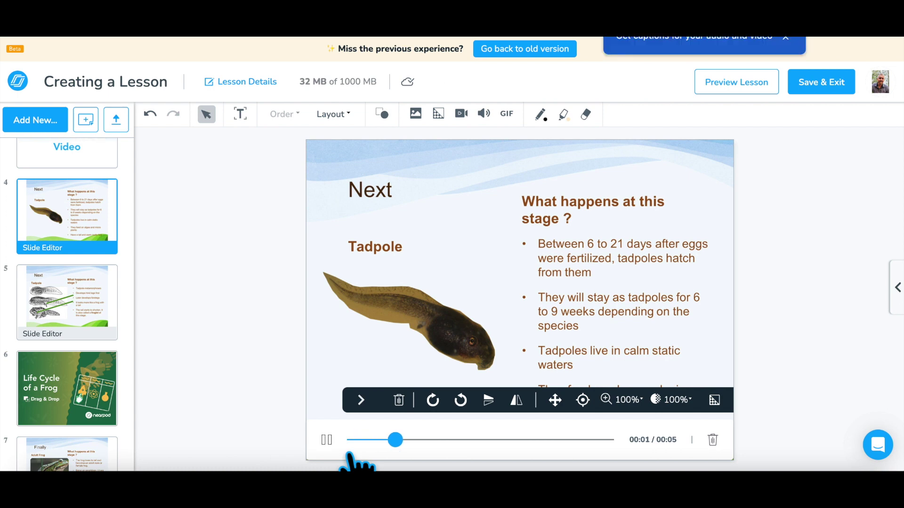